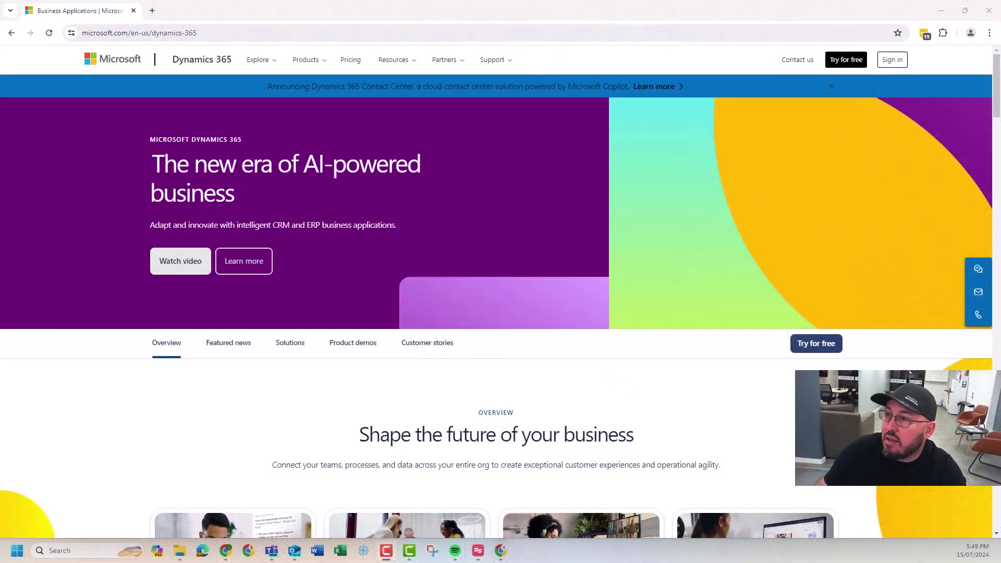
Minimise the Dynamics 365 browser window to reveal both Business Central admin center windows.
click(941, 10)
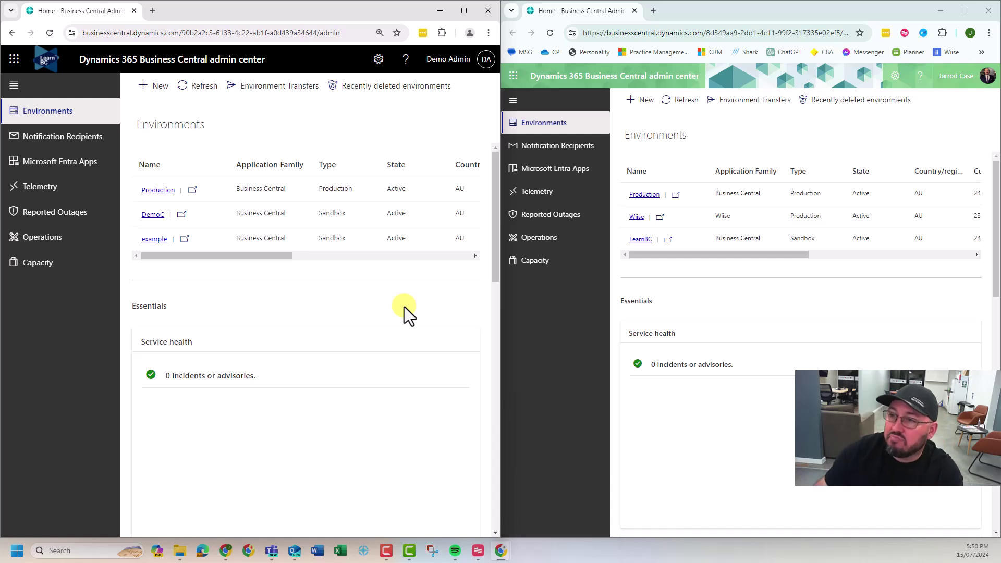
Transfer the 'example' sandbox, pasting the destination tenant ID copied from the other window's URL.
click(272, 87)
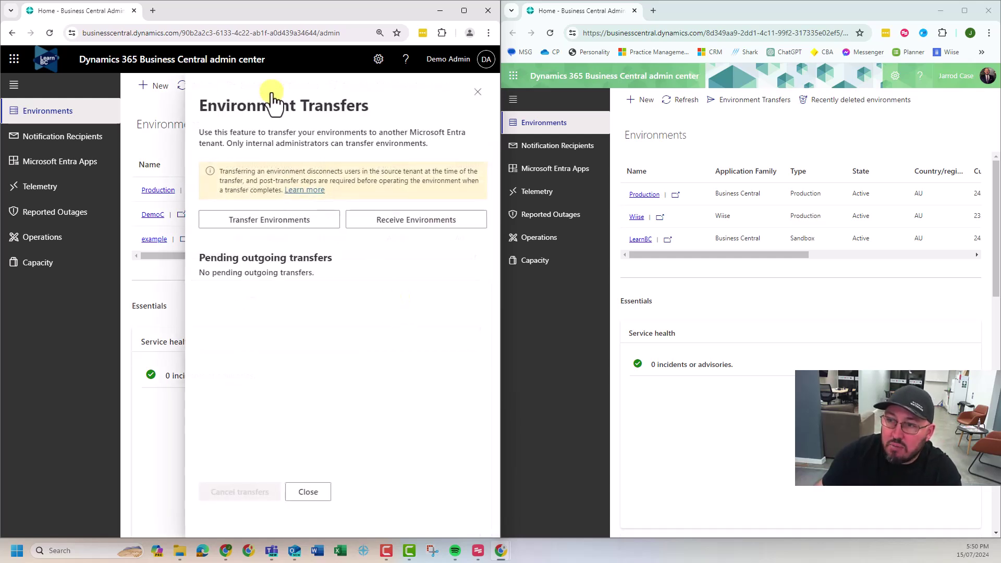
click(248, 221)
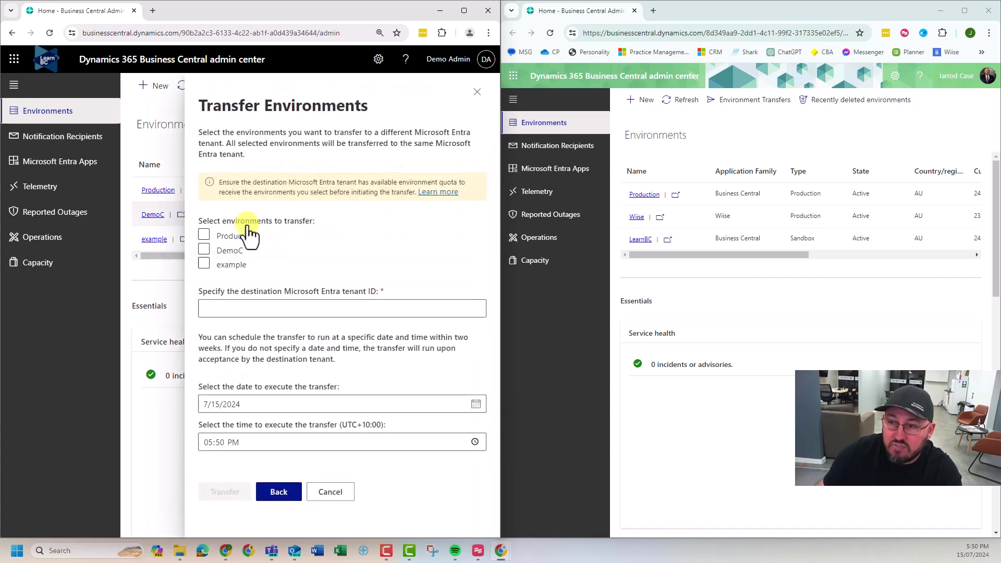
click(204, 264)
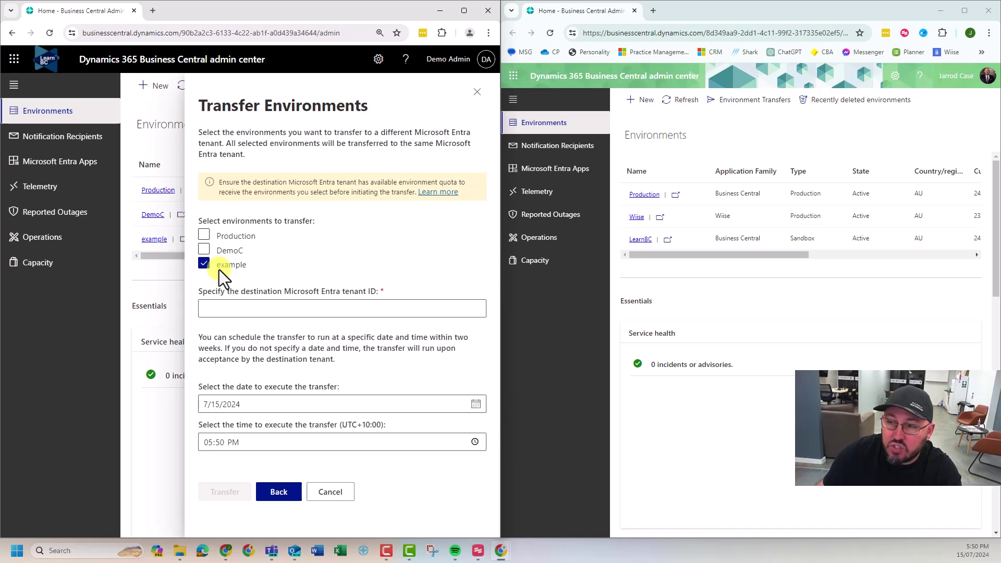
click(706, 35)
key(shift+Right)
key(shift+Right)
key(shift+Right)
key(shift+Right)
key(shift+Right)
key(shift+Right)
key(shift+Right)
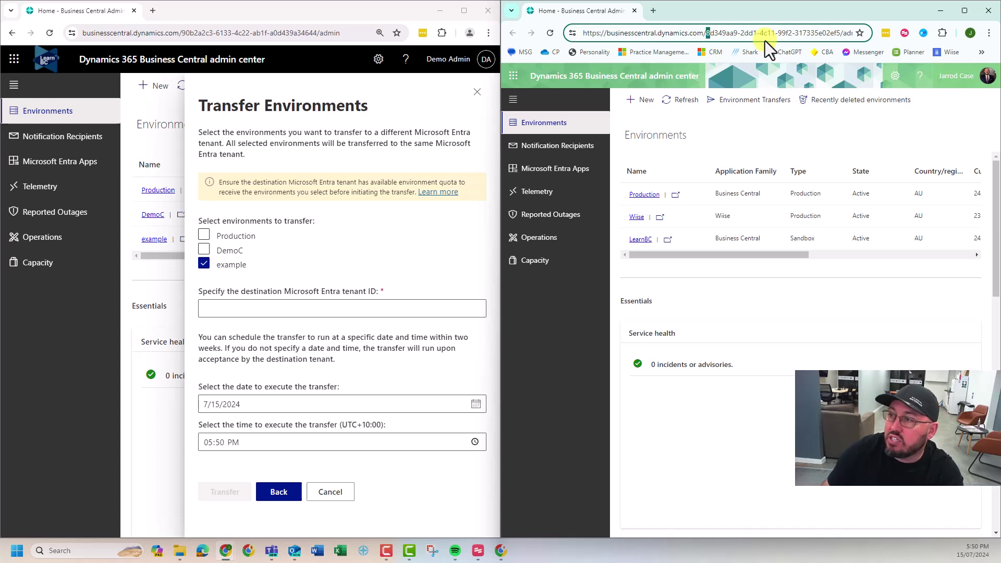
key(shift+Right)
key(shift+Right)
key(shift+Right)
key(shift+Right)
key(shift+Right)
key(shift+Right)
key(shift+Right)
key(shift+Right)
key(shift+Right)
key(shift+Right)
key(shift+Right)
key(shift+Right)
key(shift+Right)
key(shift+Right)
key(shift+Right)
key(shift+Right)
key(shift+Right)
key(shift+Right)
key(shift+Right)
key(shift+Right)
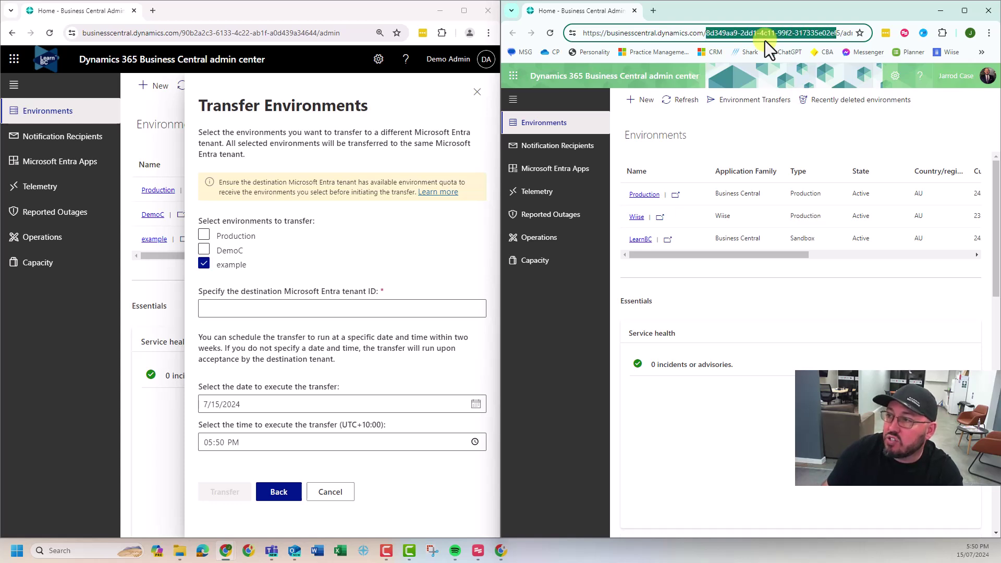
key(ctrl+c)
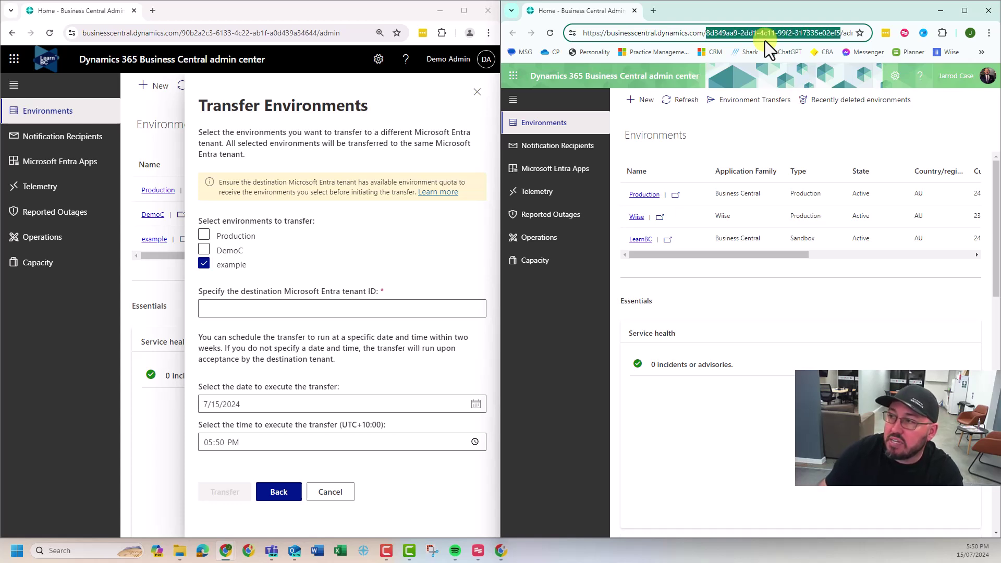
click(306, 313)
key(ctrl+v)
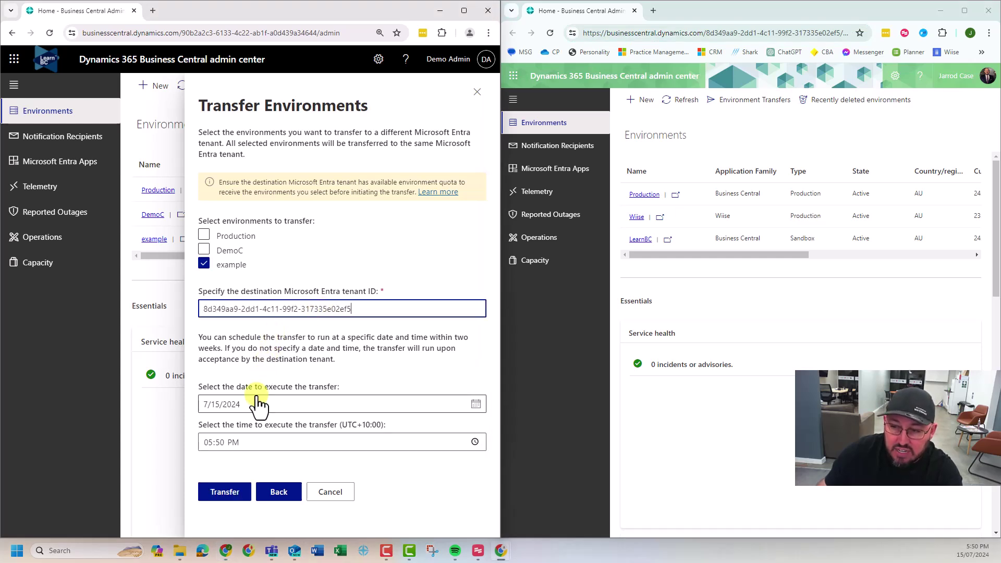
click(224, 492)
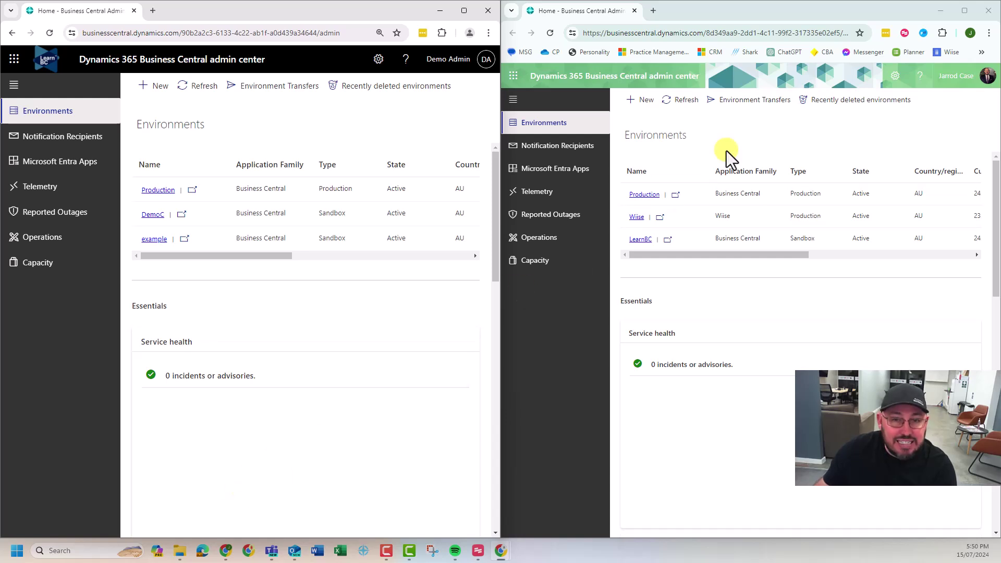
In the destination tenant, receive environments by pasting the source tenant ID from its URL.
click(746, 103)
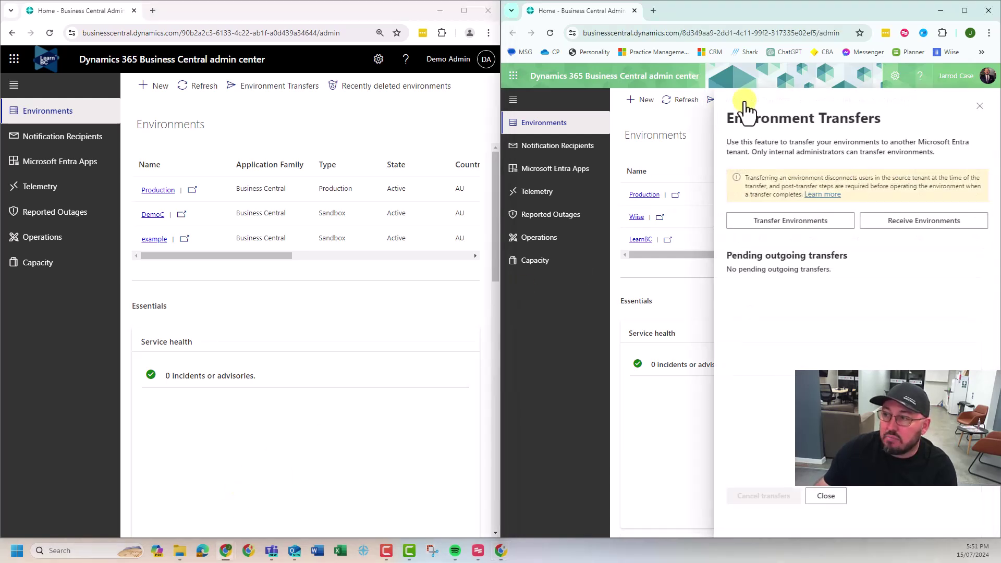
click(920, 232)
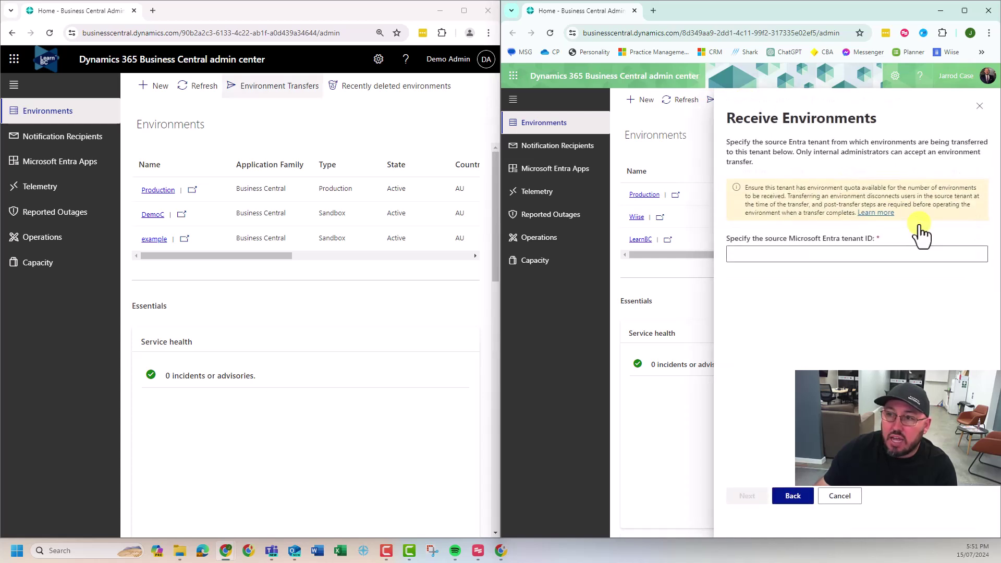
drag(317, 34, 181, 35)
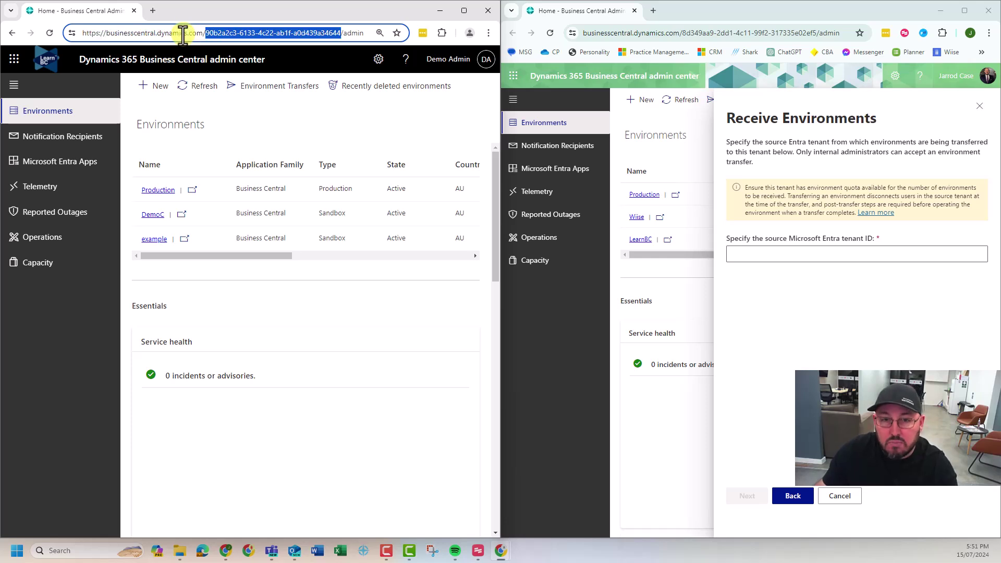
click(786, 257)
key(ctrl+v)
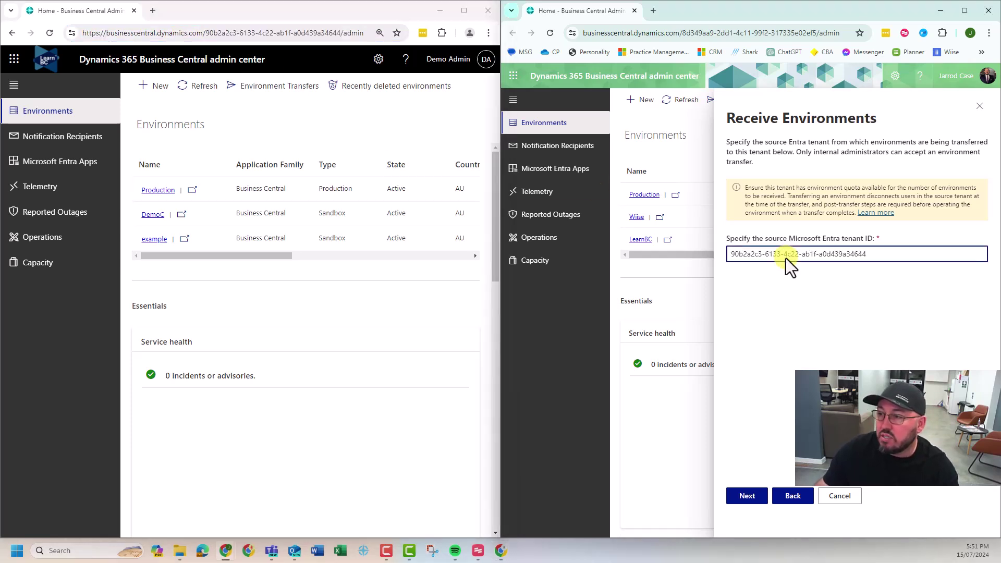
click(752, 500)
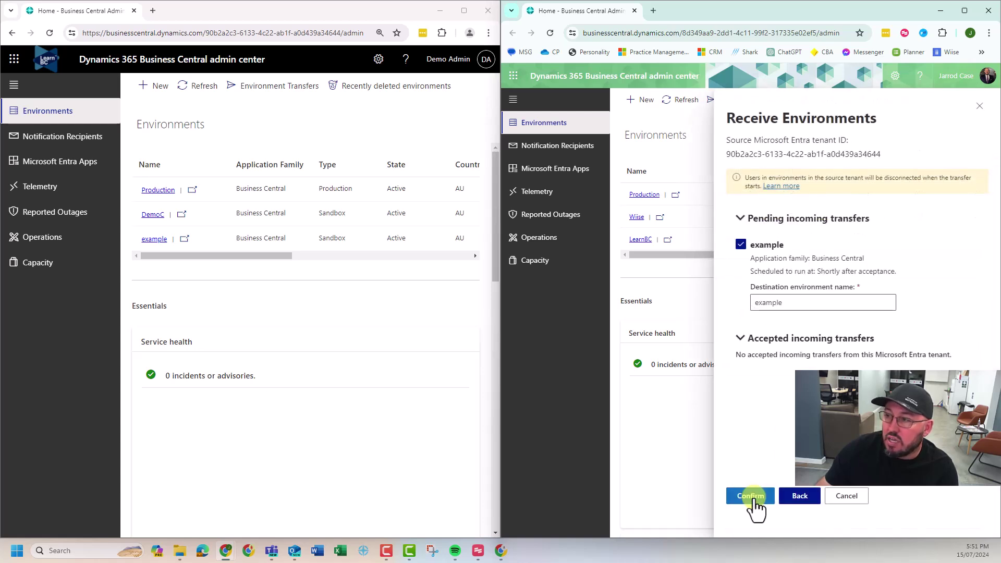
Rename the incoming environment to 'Example' and confirm accepting the transfer.
click(777, 301)
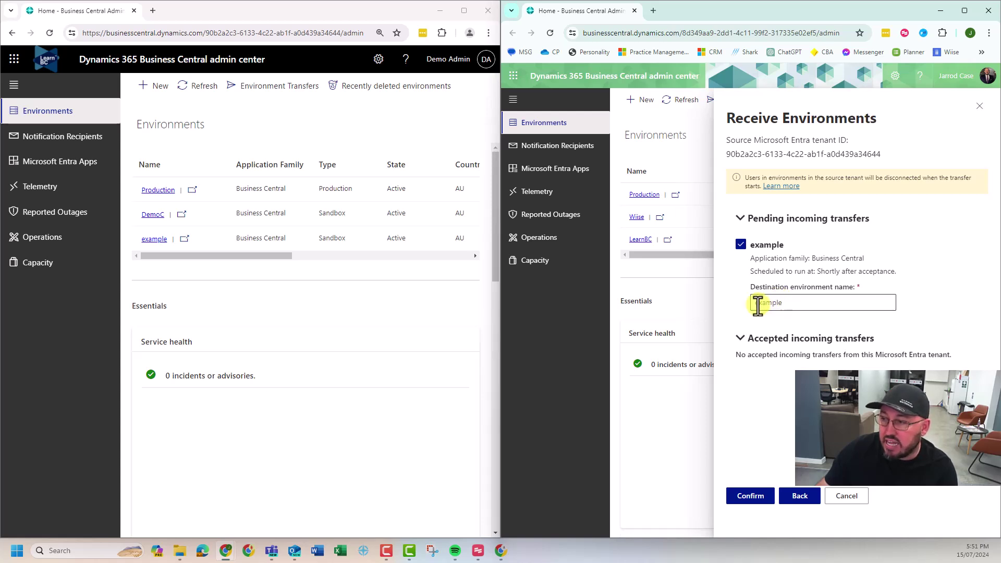
key(BackSpace)
text(Example)
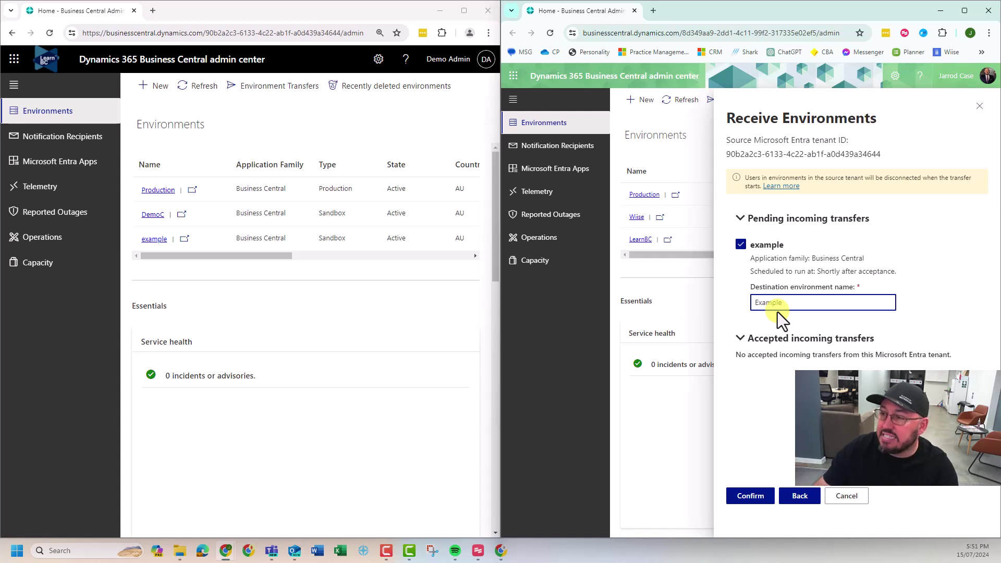
click(751, 497)
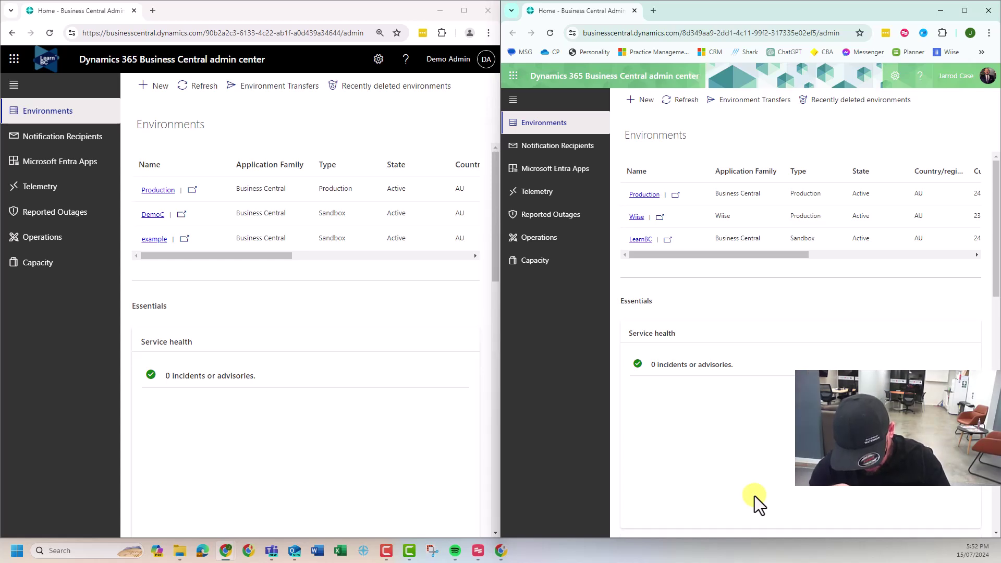
Refresh the destination tenant's environments list beside the source tenant's list.
click(686, 101)
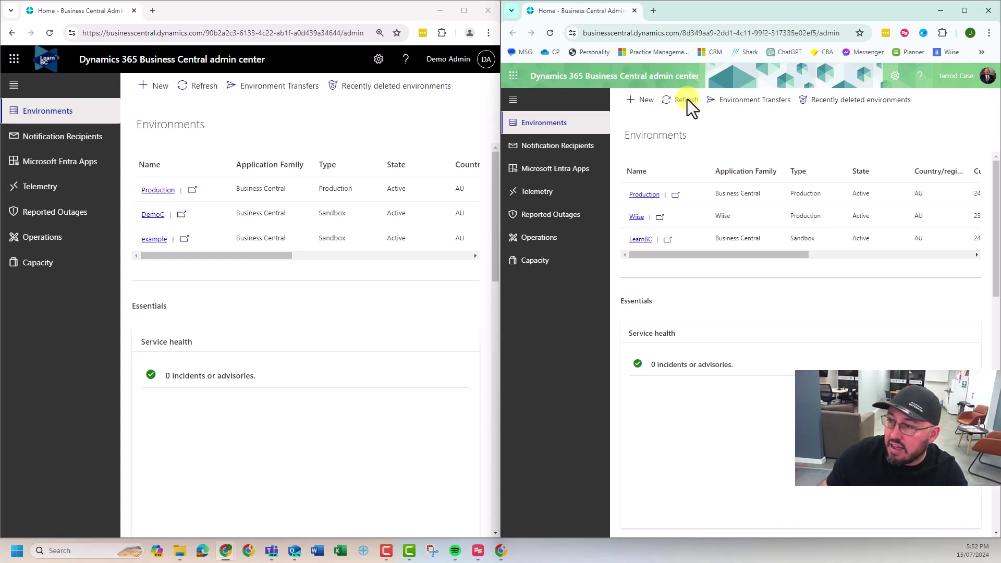
Review the source tenant's environment transfers overview, then close it without cancelling.
click(277, 87)
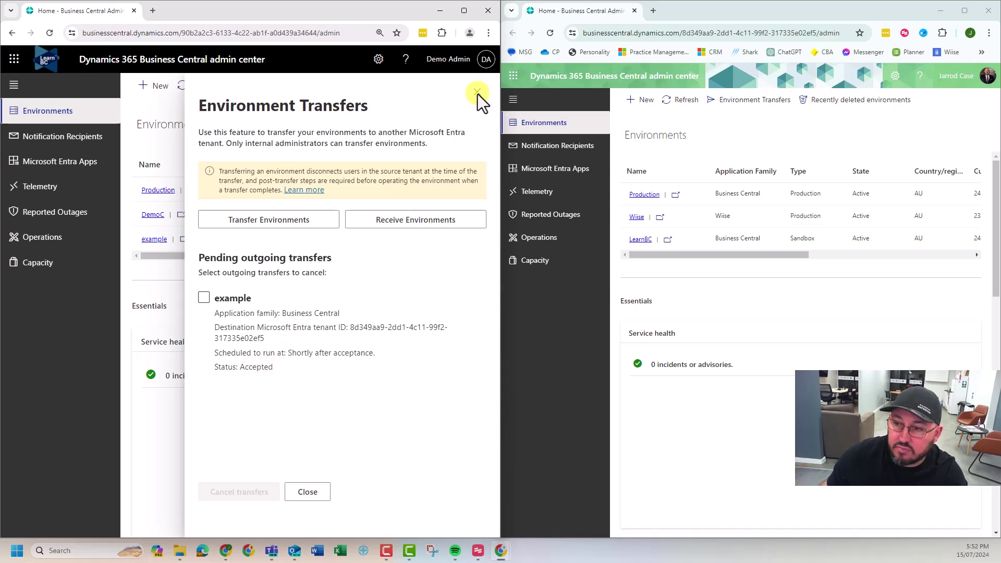
click(204, 298)
click(308, 492)
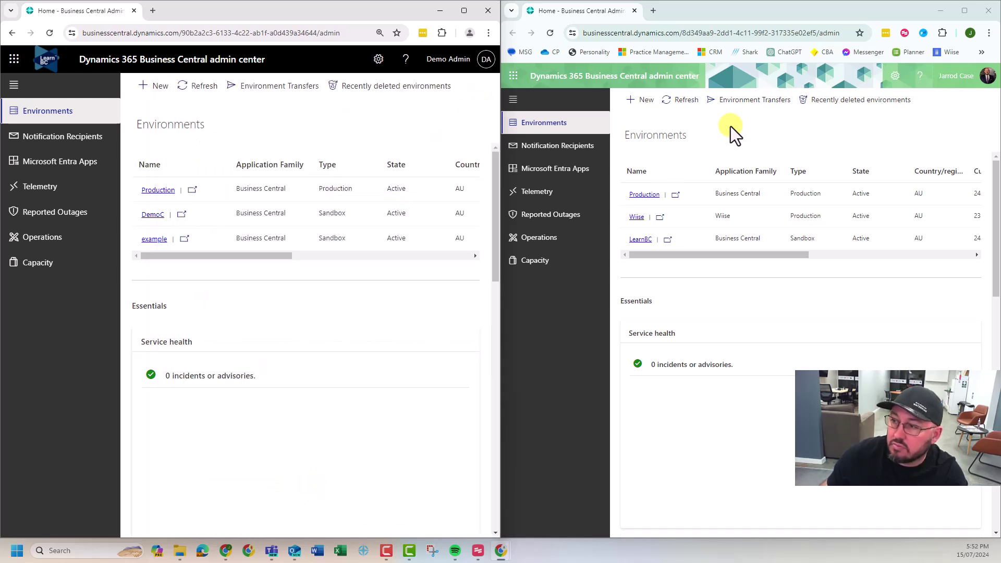
Refresh the destination tenant's environment list repeatedly to check whether Example has arrived.
click(684, 103)
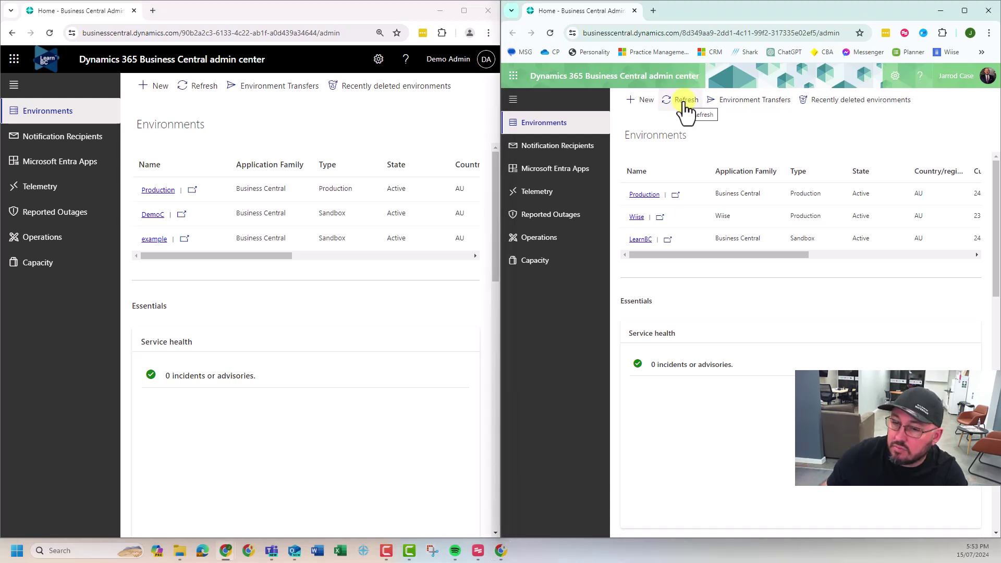
click(685, 105)
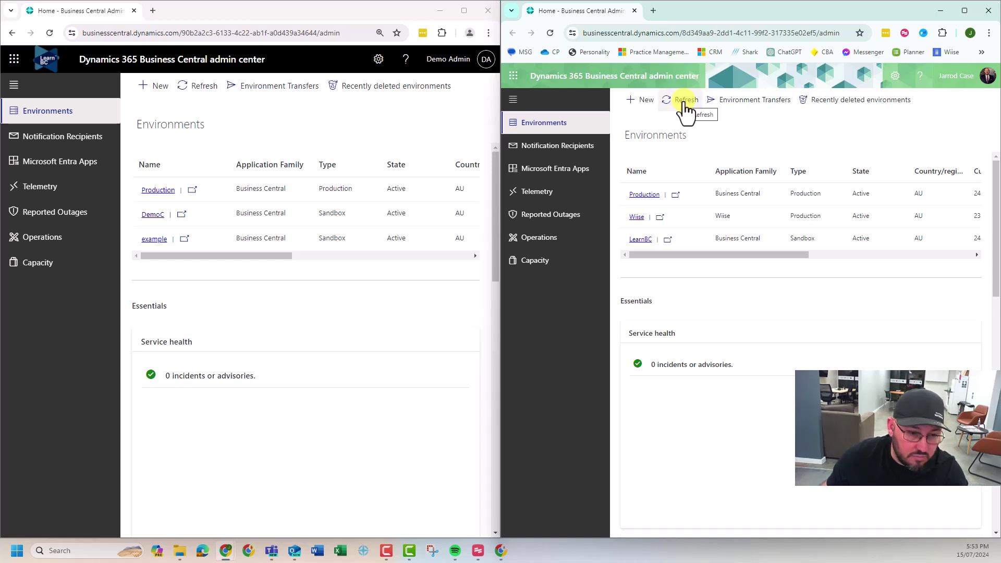
click(685, 104)
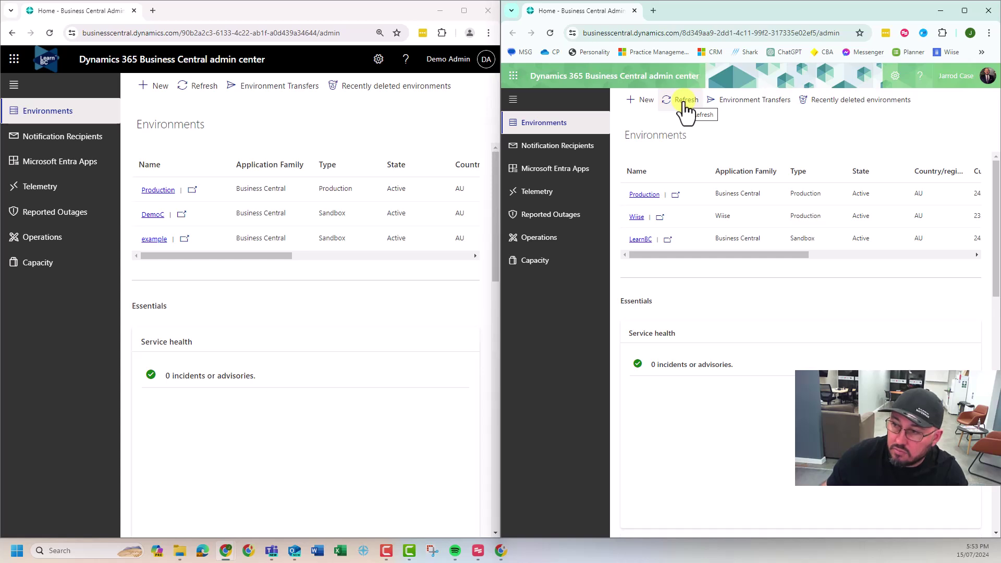
click(684, 105)
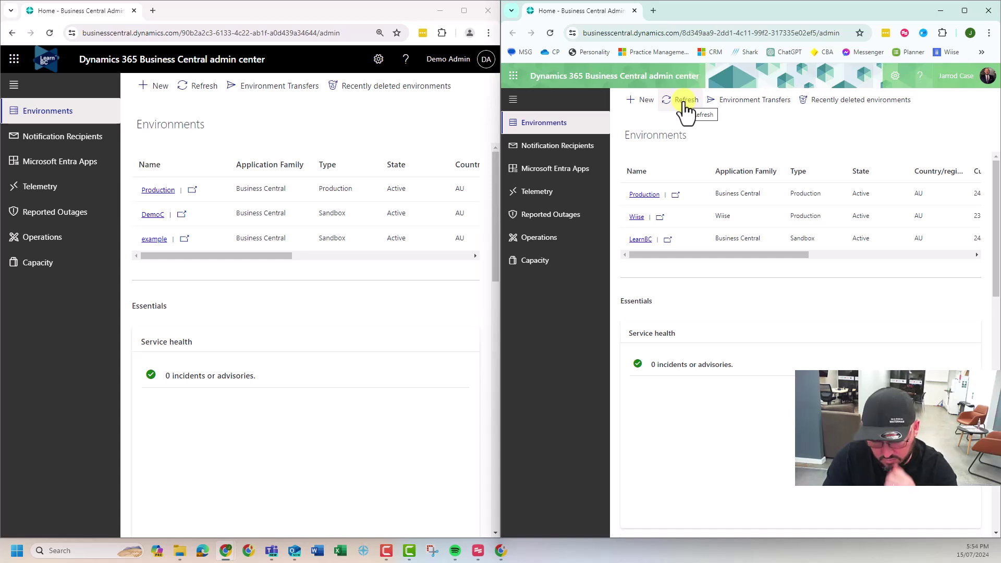
click(685, 103)
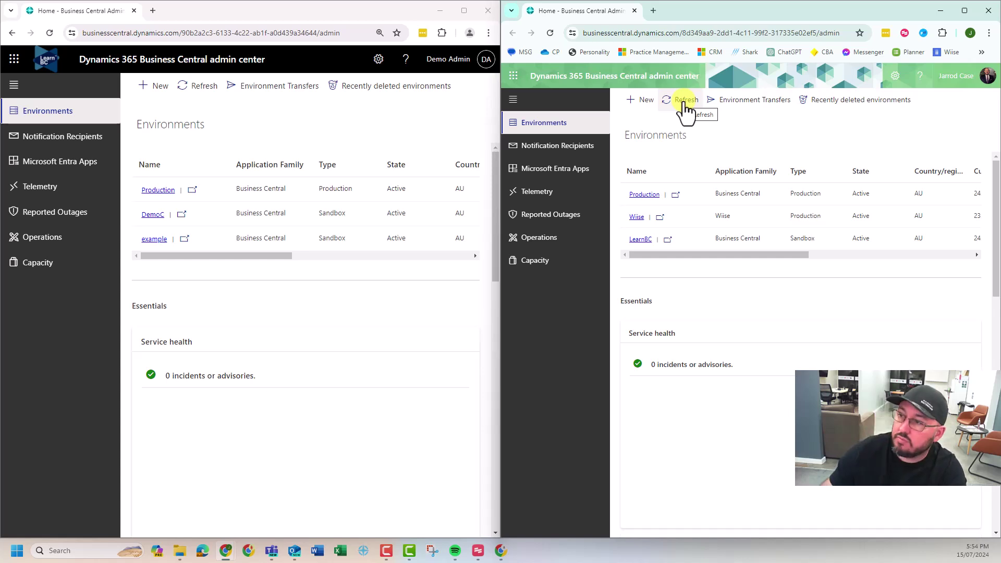
click(686, 104)
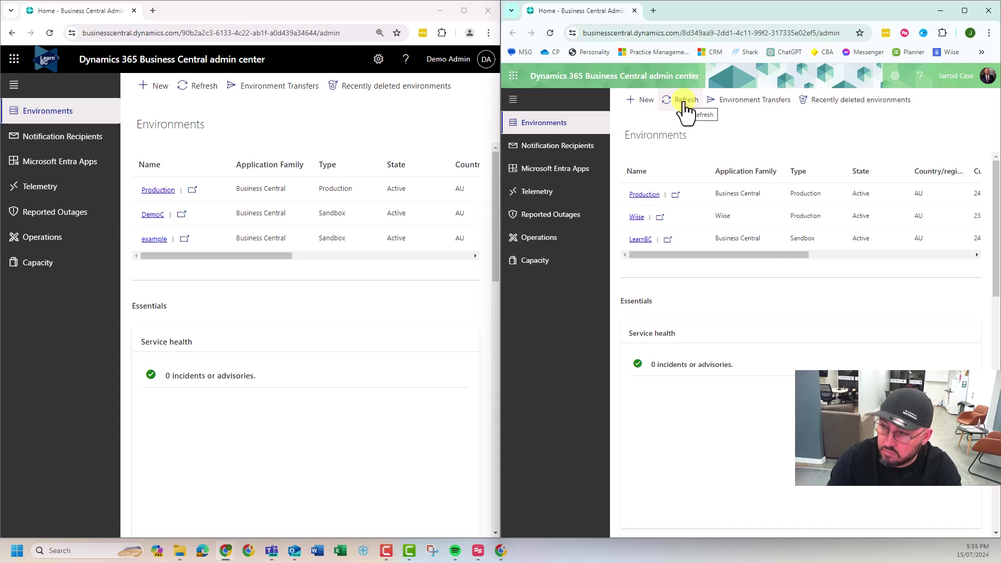
click(685, 103)
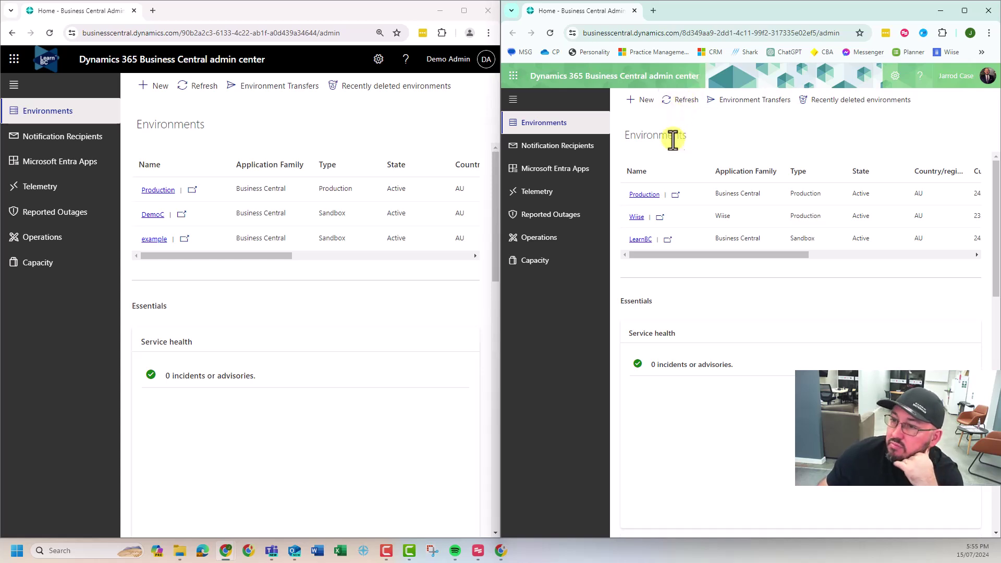
Check the destination tenant's incoming environment transfers, then close that panel.
click(732, 102)
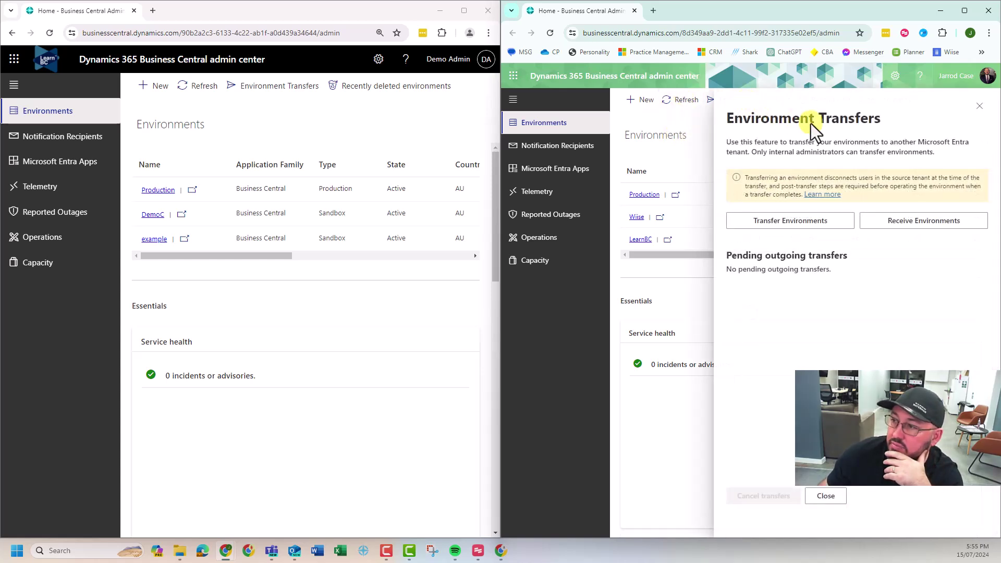
click(892, 220)
click(849, 495)
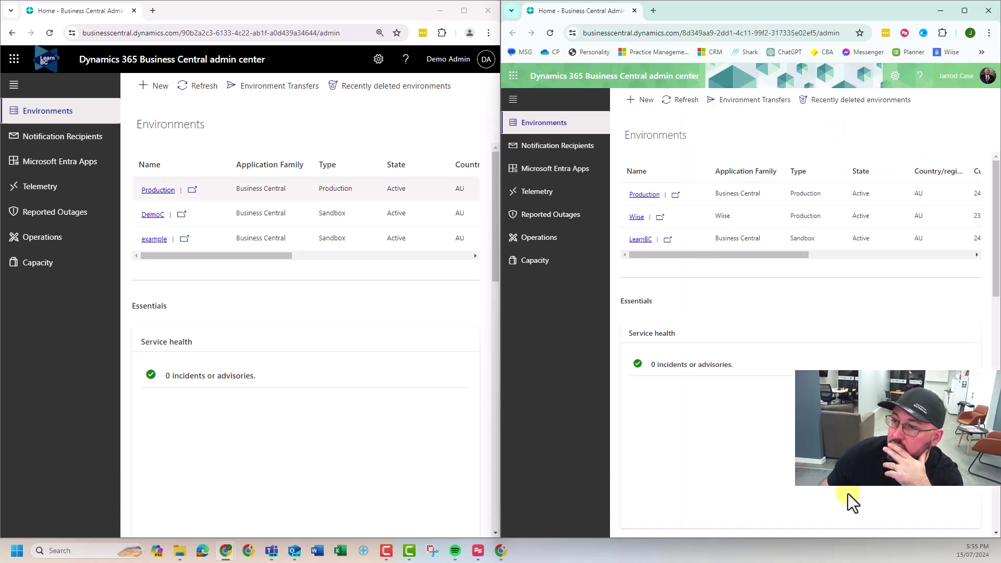
Review the source tenant's pending 'example' transfer and close its transfers overview.
click(271, 86)
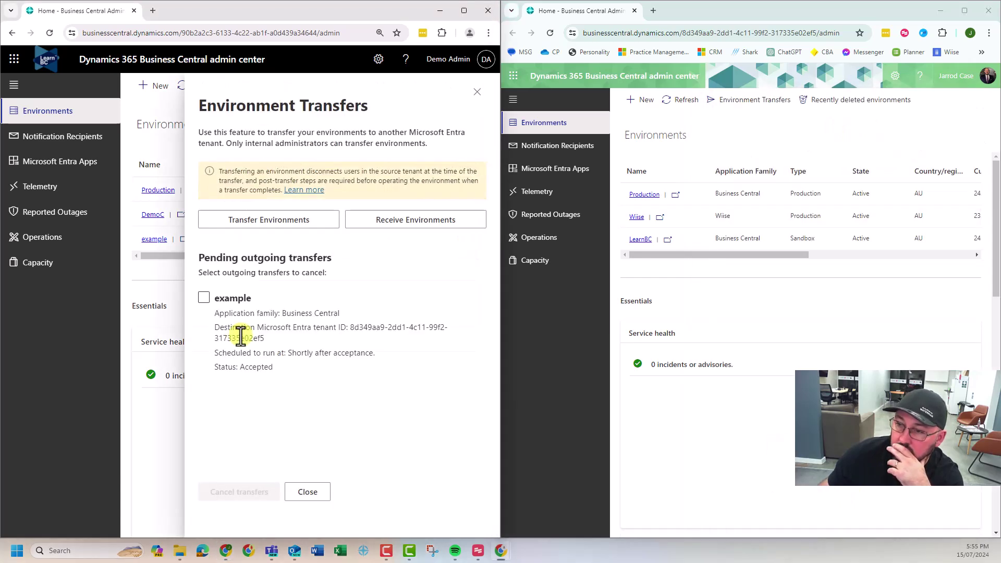
click(682, 101)
click(477, 92)
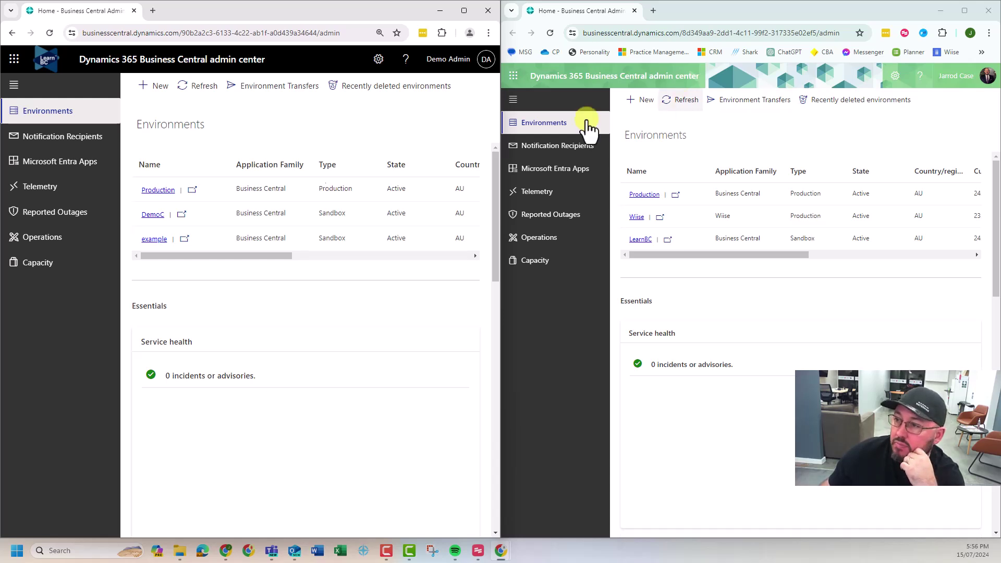
Refresh both lists: Example now shows in the destination, and example is gone from the source.
click(680, 101)
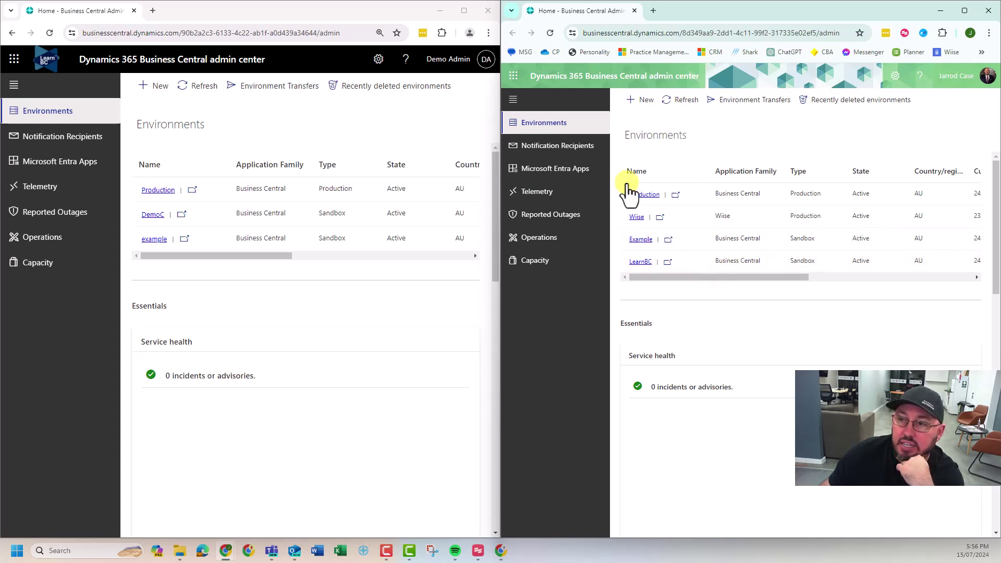
click(196, 86)
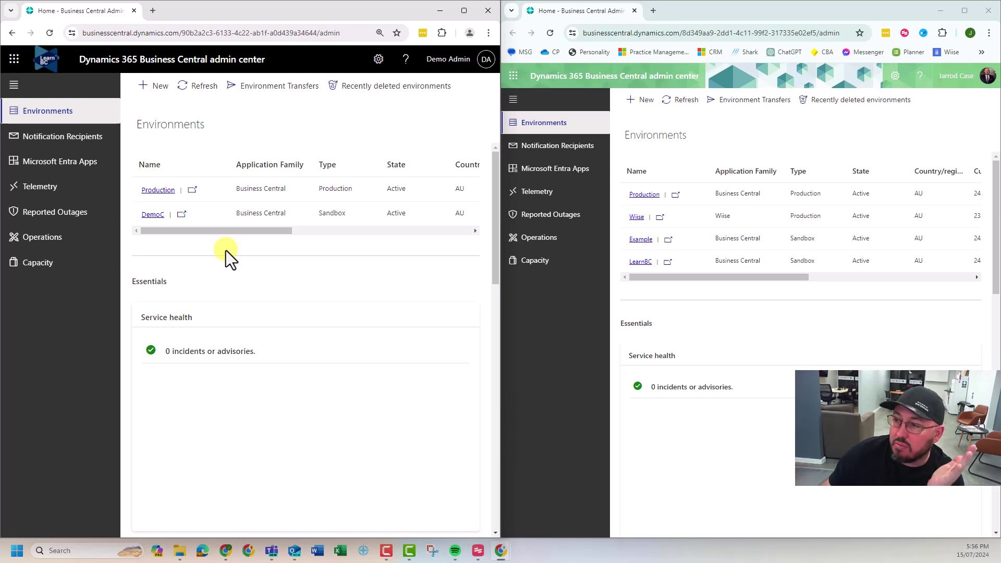
Open the Example environment in Business Central and maximise its browser window.
click(668, 240)
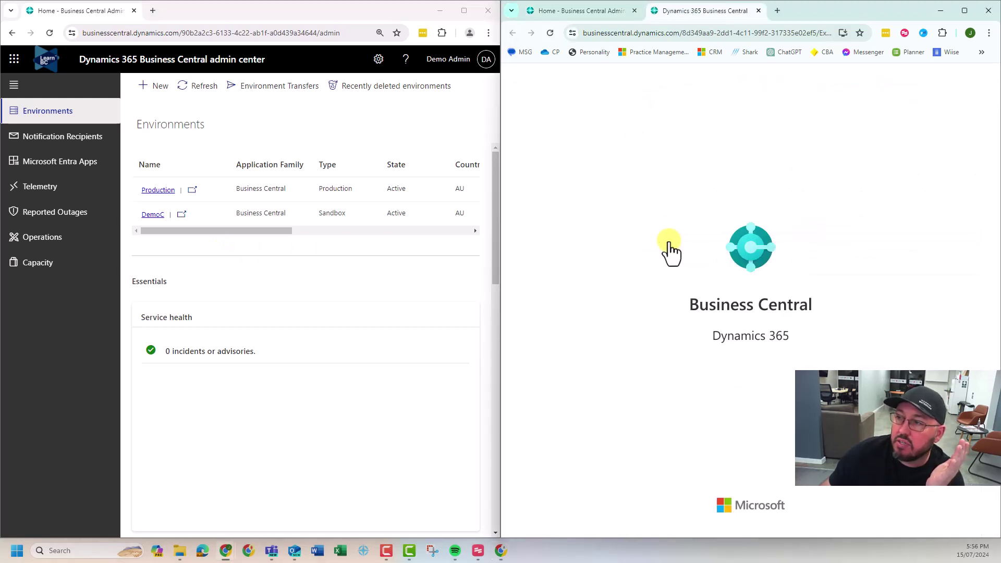
click(965, 12)
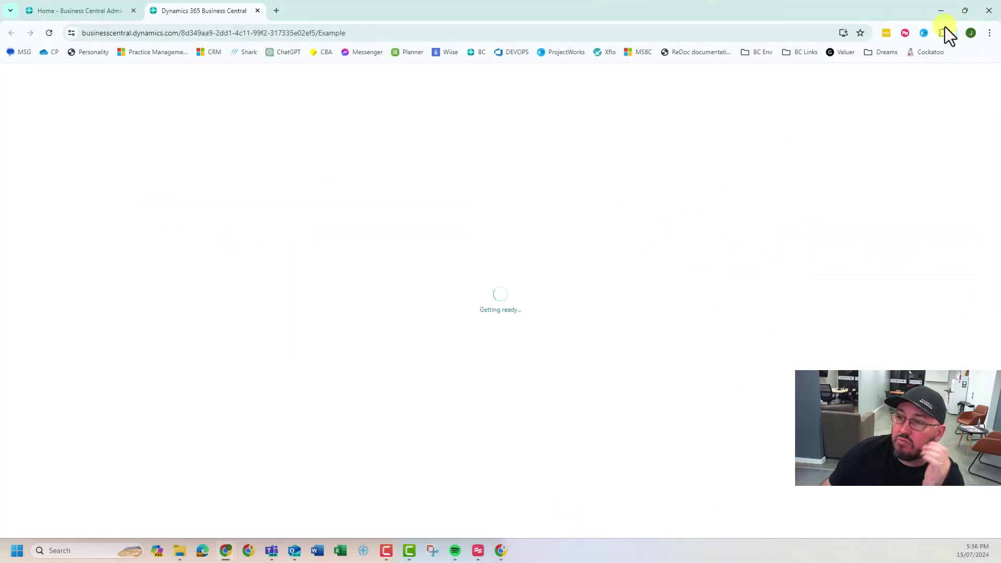